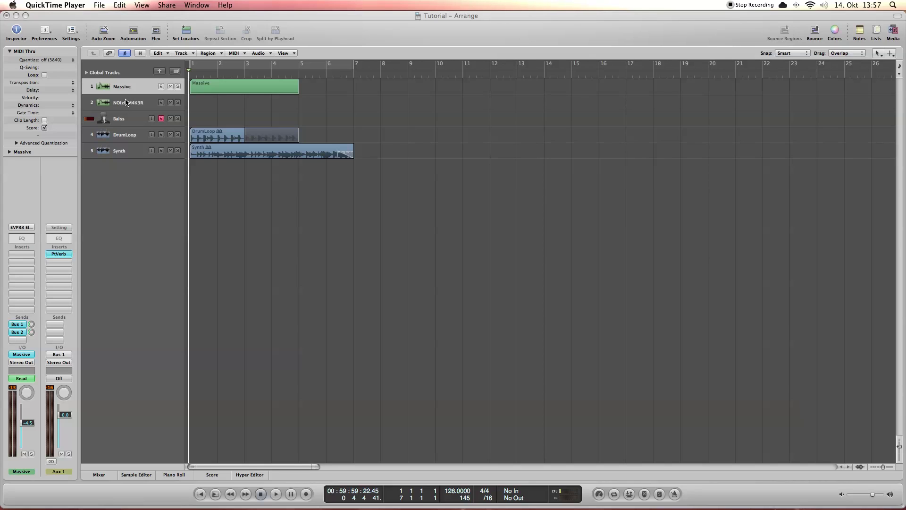
# Solo the Massive track and play it back to hear the noise sweep on its own
pyautogui.click(179, 89)
pyautogui.press('space')
pyautogui.click(178, 88)
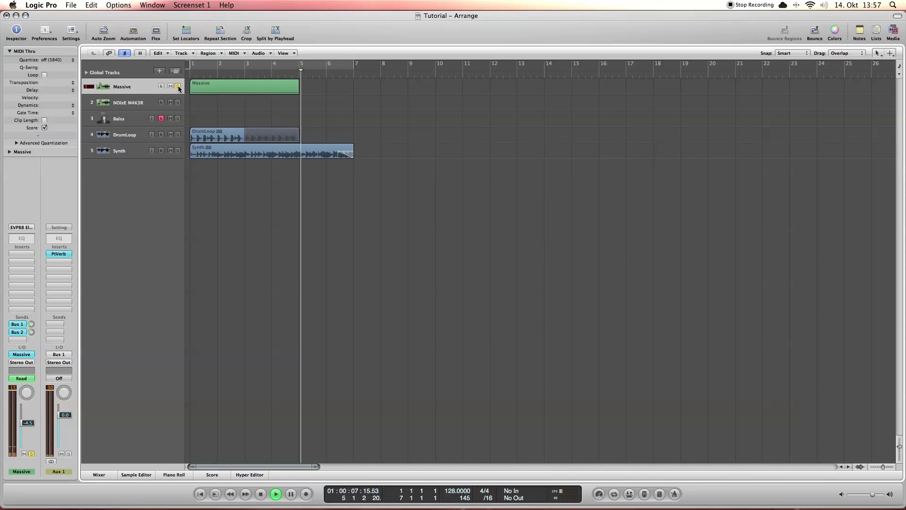
pyautogui.press('space')
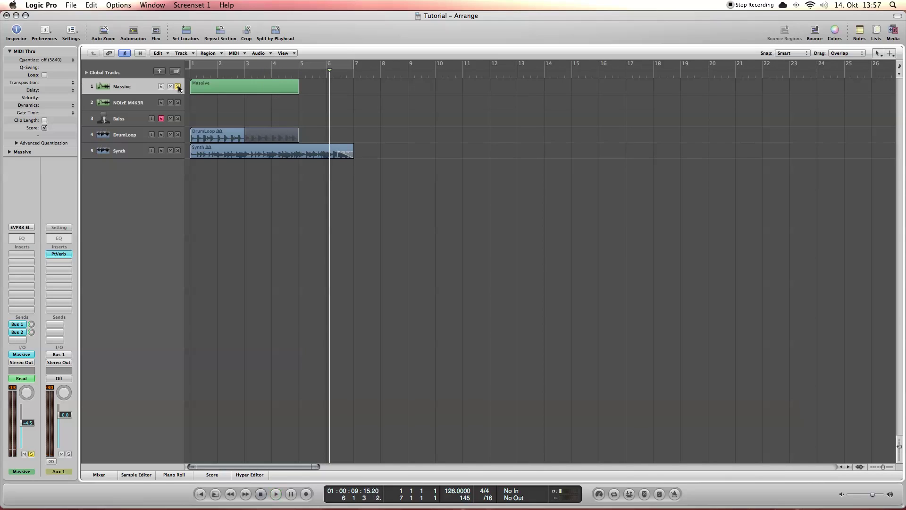
# Play the whole arrangement from the beginning to hear the Massive sweep together with the drum loop and synth
pyautogui.click(301, 73)
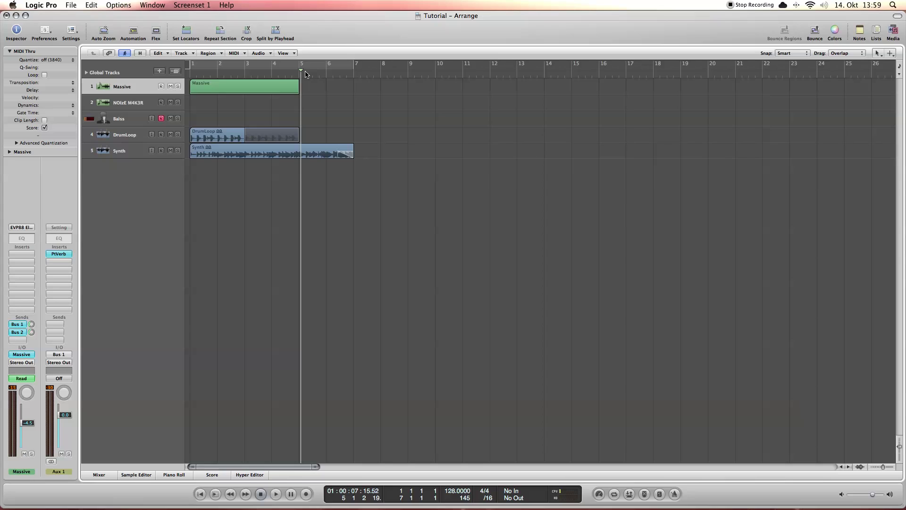
pyautogui.press('Return')
pyautogui.press('space')
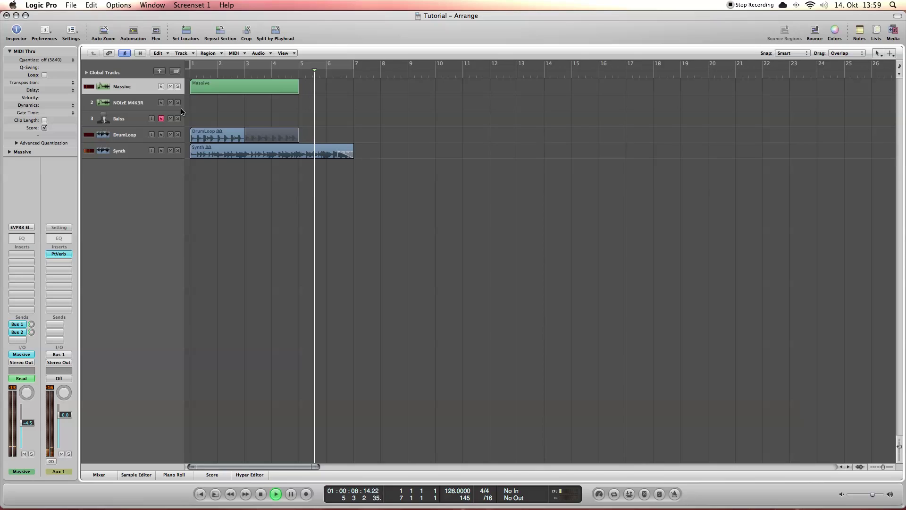
pyautogui.press('space')
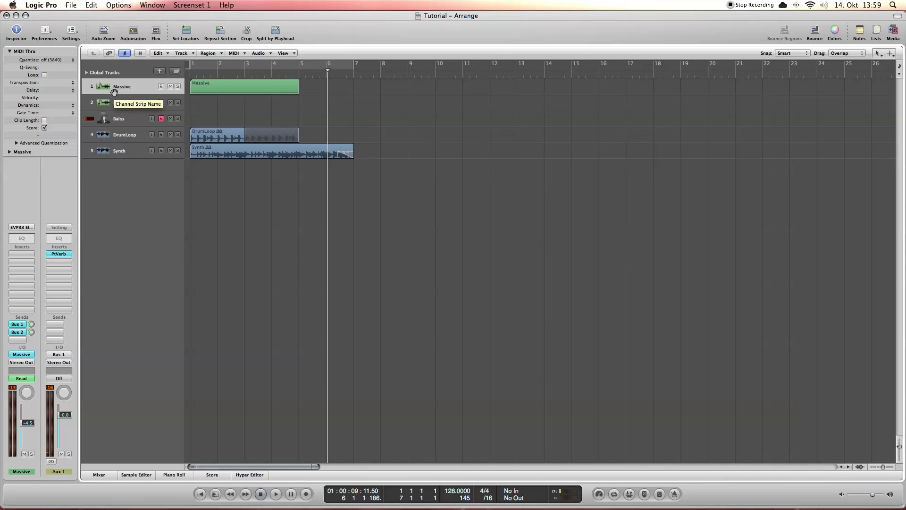
# Select the Massive region, open the track's Massive synth and reposition its window over the arrangement
pyautogui.click(203, 86)
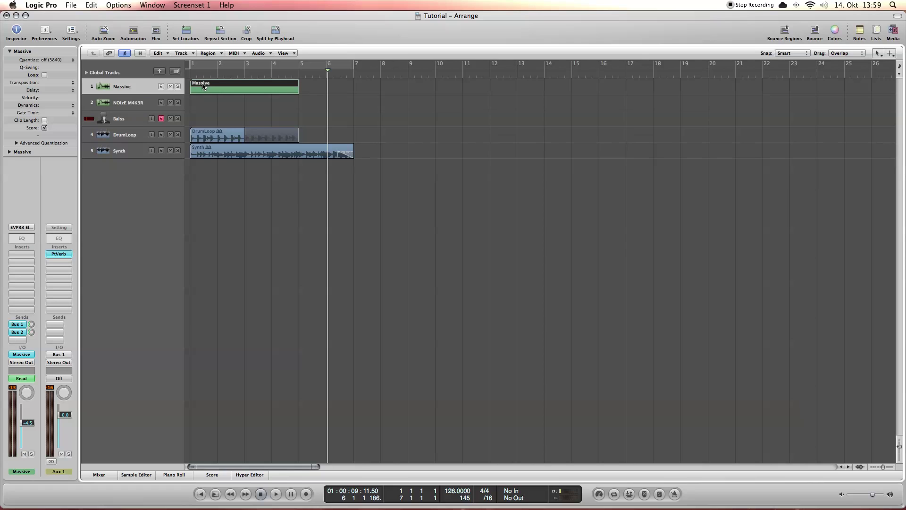
pyautogui.click(19, 355)
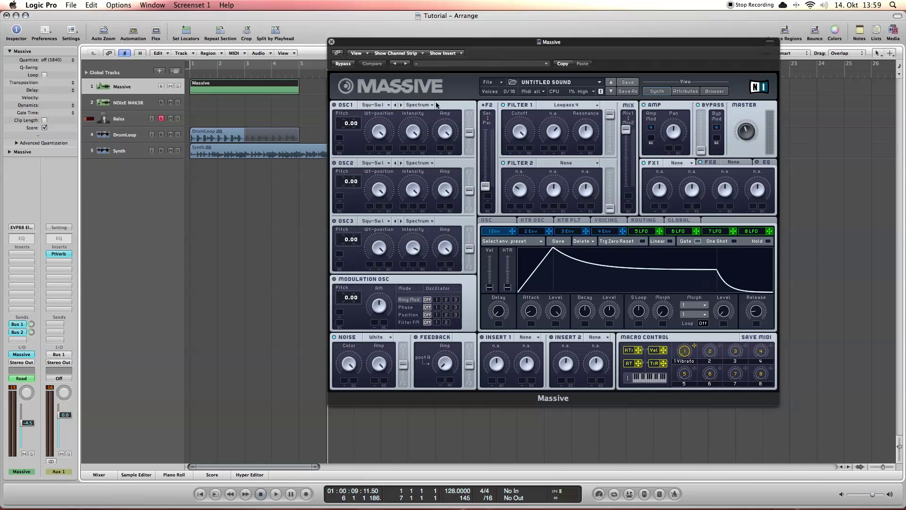
pyautogui.moveTo(432, 44); pyautogui.dragTo(375, 42)
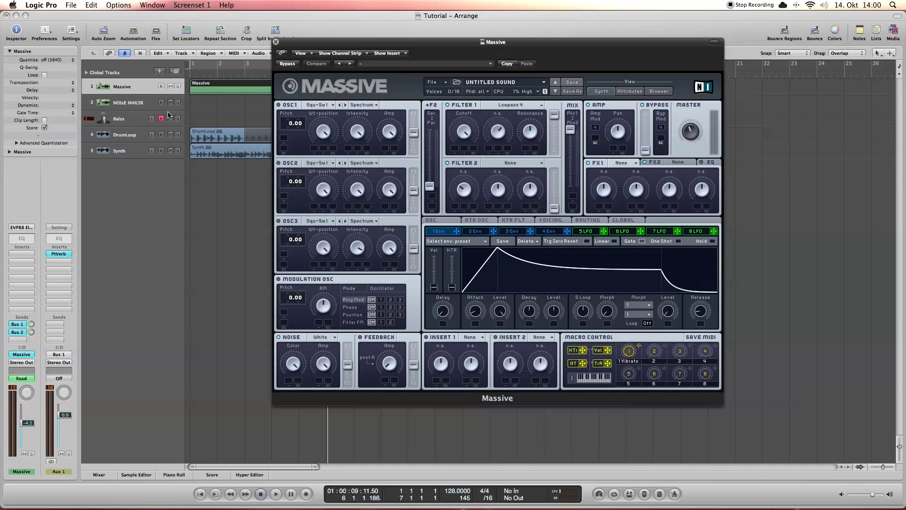
# Examine the TAL NoiseMaker plugin on the NOIzE M4K3R track as an alternative noise source, and close it
pyautogui.click(123, 102)
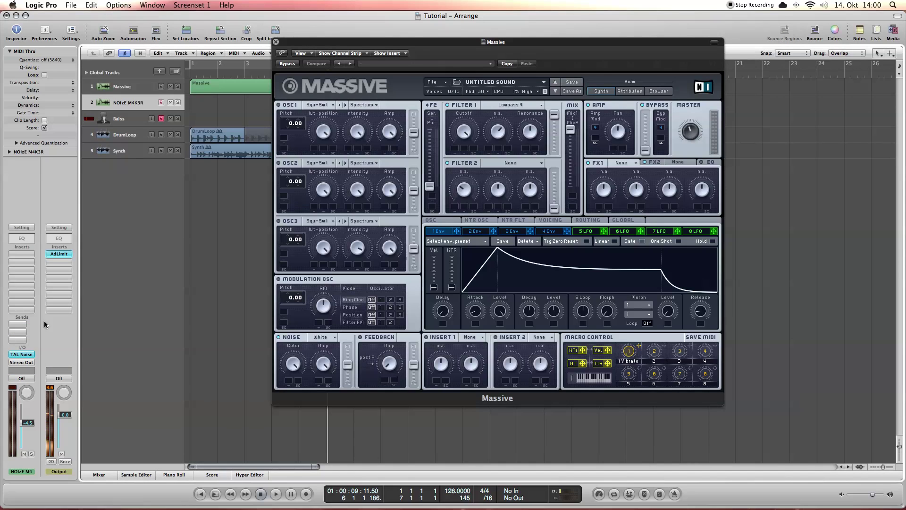
pyautogui.click(22, 354)
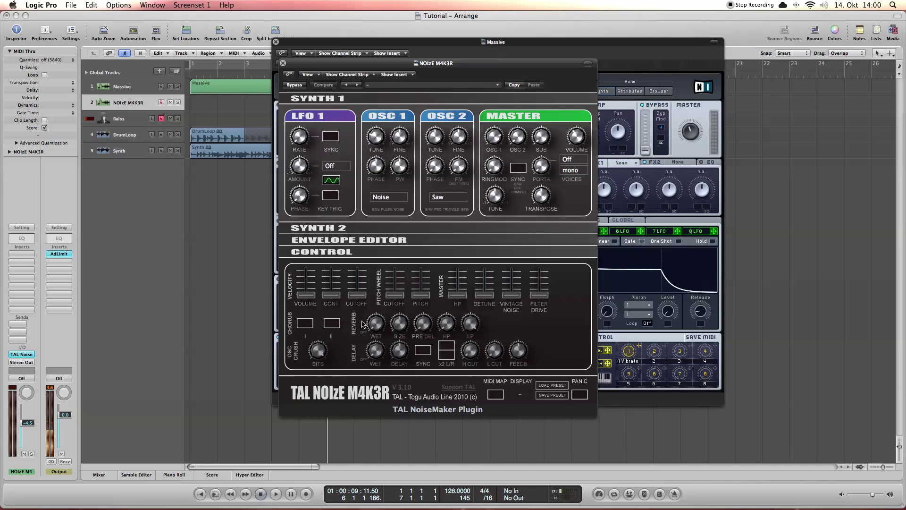
pyautogui.click(283, 63)
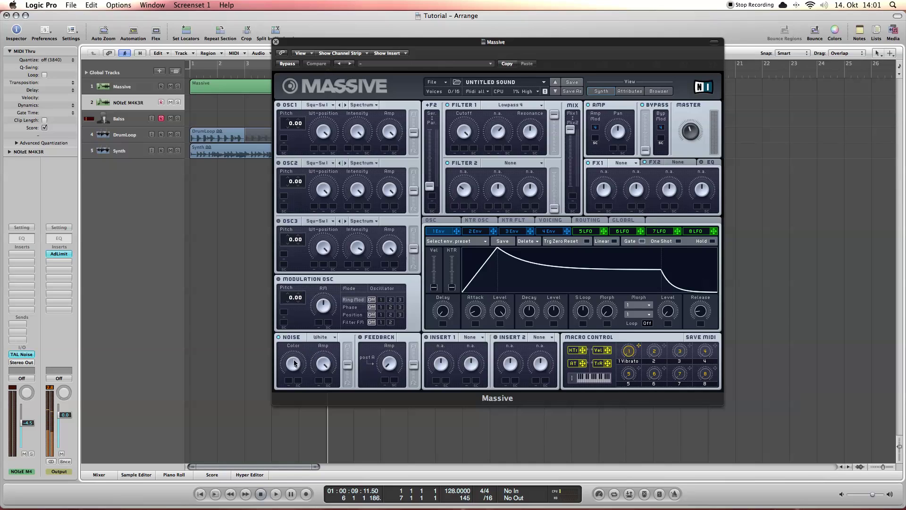
# Review Massive's noise types, keep White noise, and raise the noise oscillator's routing fader fully towards Filter 1
pyautogui.click(319, 338)
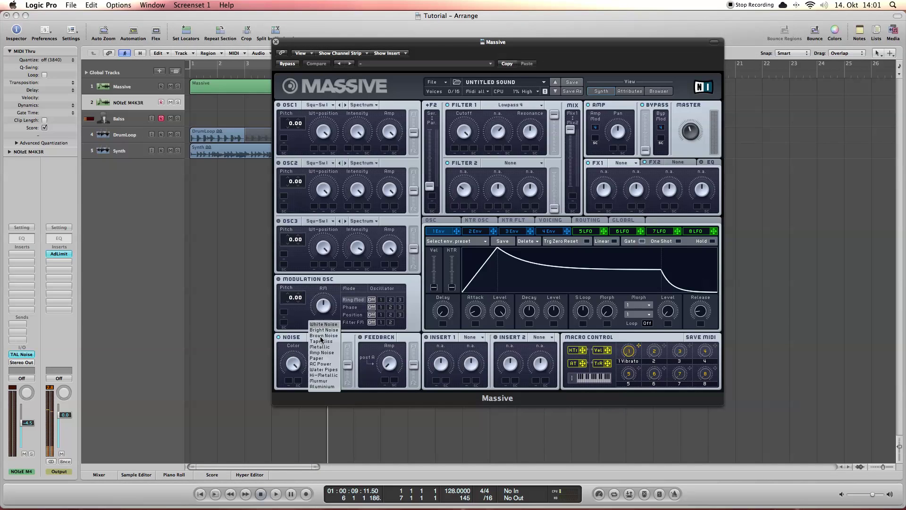
pyautogui.click(317, 330)
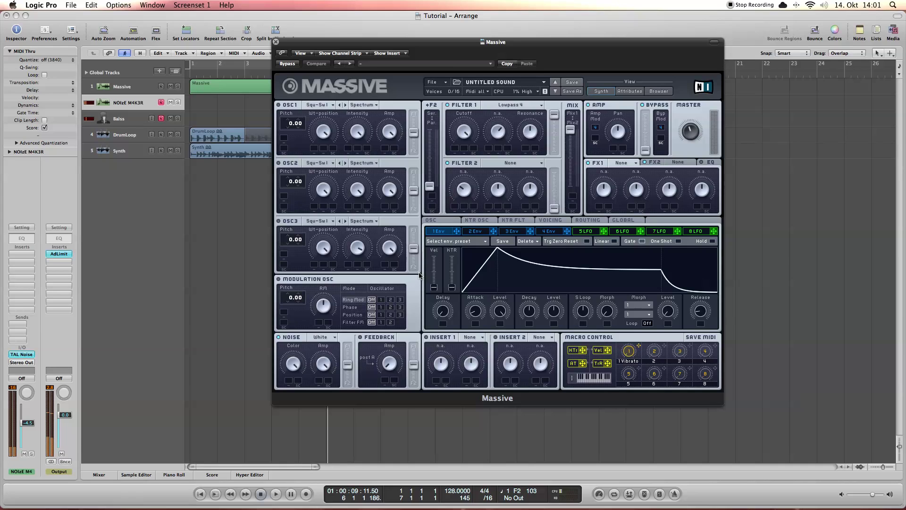
pyautogui.click(293, 367)
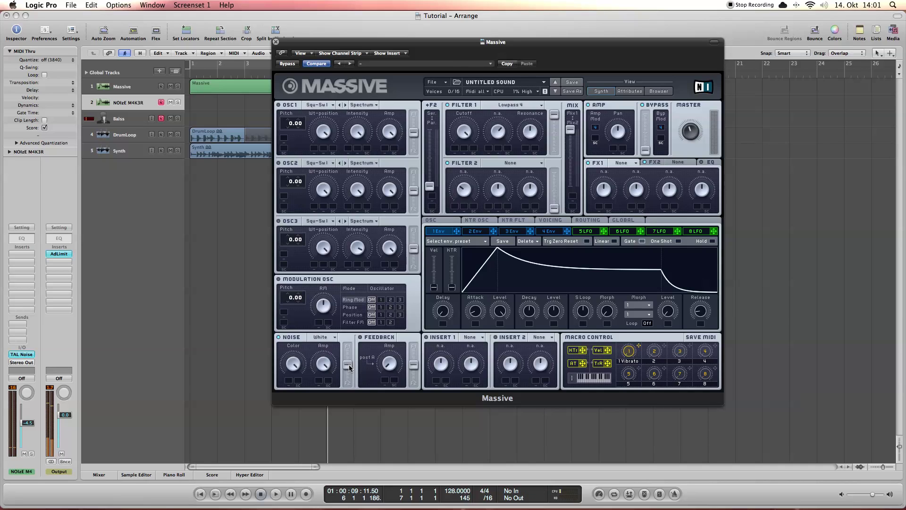
pyautogui.moveTo(349, 366); pyautogui.dragTo(348, 347)
# Select the Massive track, set the synth's Filter 1 to Lowpass 4, and close the synth window
pyautogui.click(121, 87)
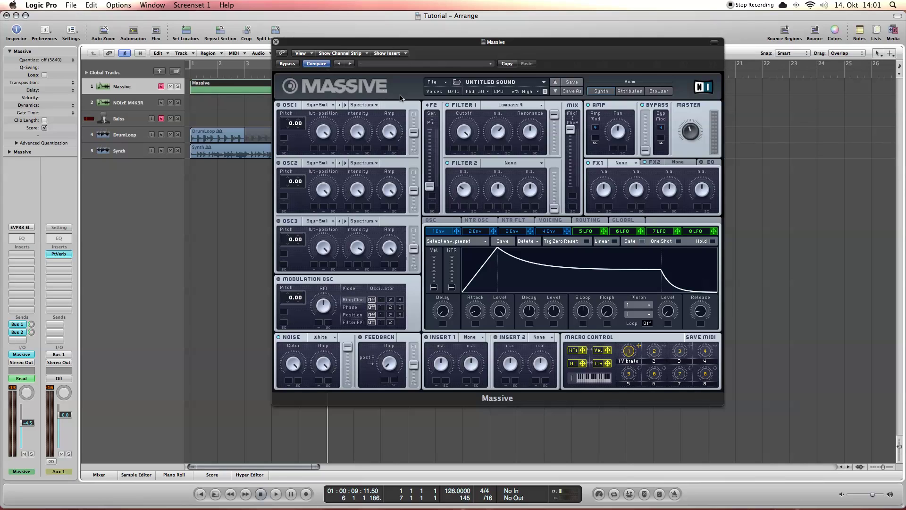
pyautogui.click(522, 106)
pyautogui.click(508, 111)
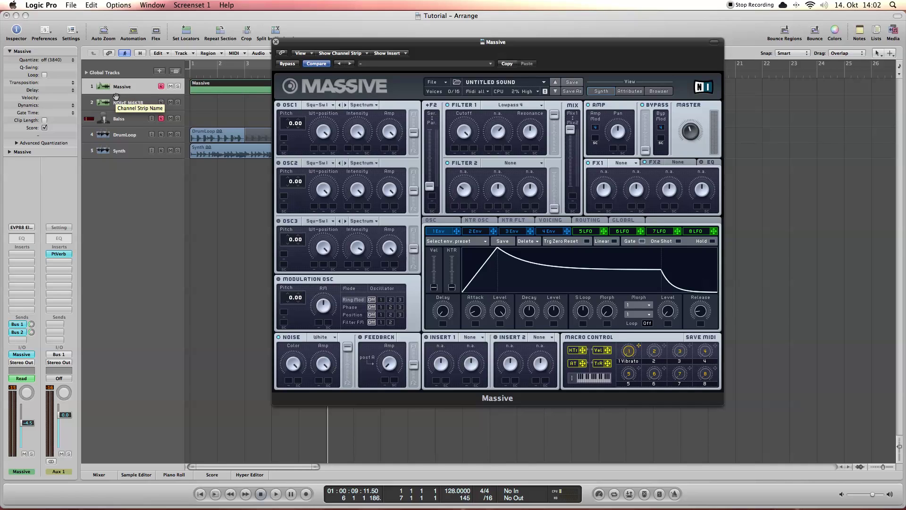
pyautogui.click(276, 42)
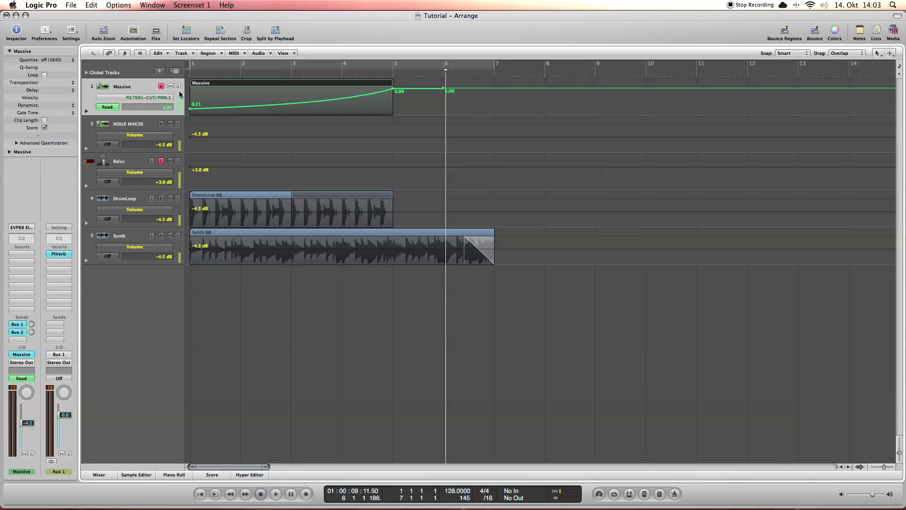
# Choose FILTER1-CUT/PRM.1 from Massive's parameters as the automation shown on the Massive track
pyautogui.click(124, 96)
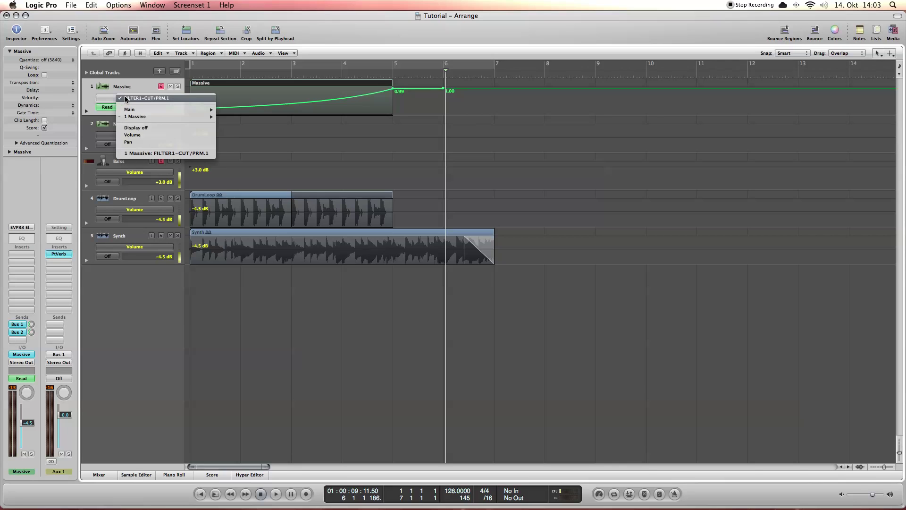
pyautogui.moveTo(141, 117)
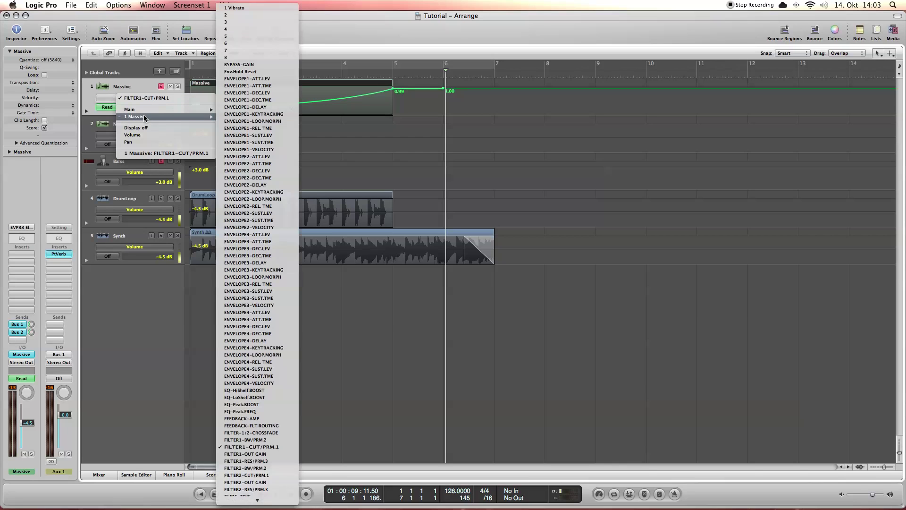
pyautogui.click(253, 447)
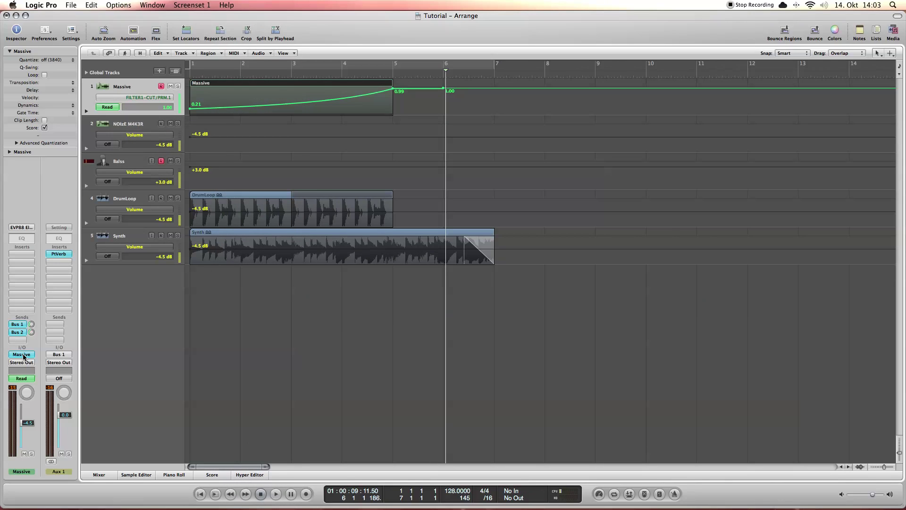
# Reopen the Massive synth beside the automation lane and play the soloed track from the start to observe the cutoff sweep
pyautogui.click(23, 357)
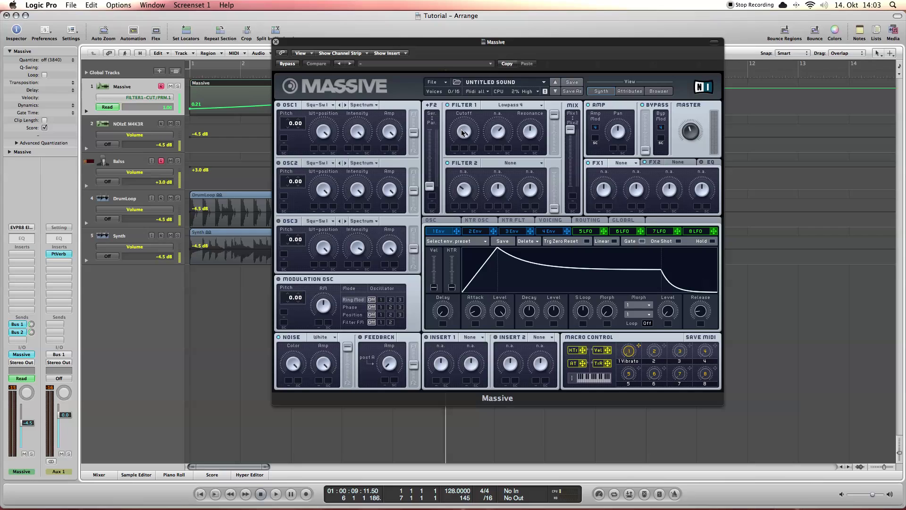
pyautogui.click(189, 76)
pyautogui.moveTo(388, 45); pyautogui.dragTo(543, 47)
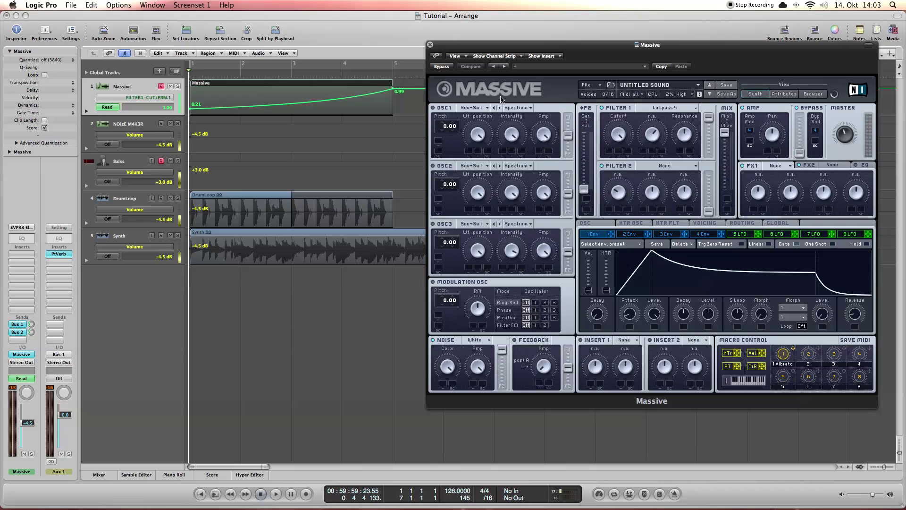
pyautogui.click(178, 87)
pyautogui.press('space')
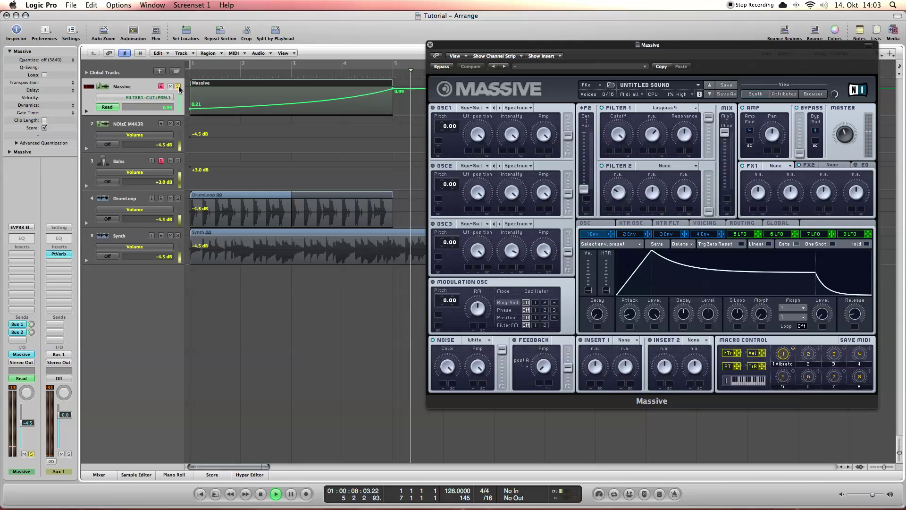
pyautogui.press('space')
pyautogui.press(',')
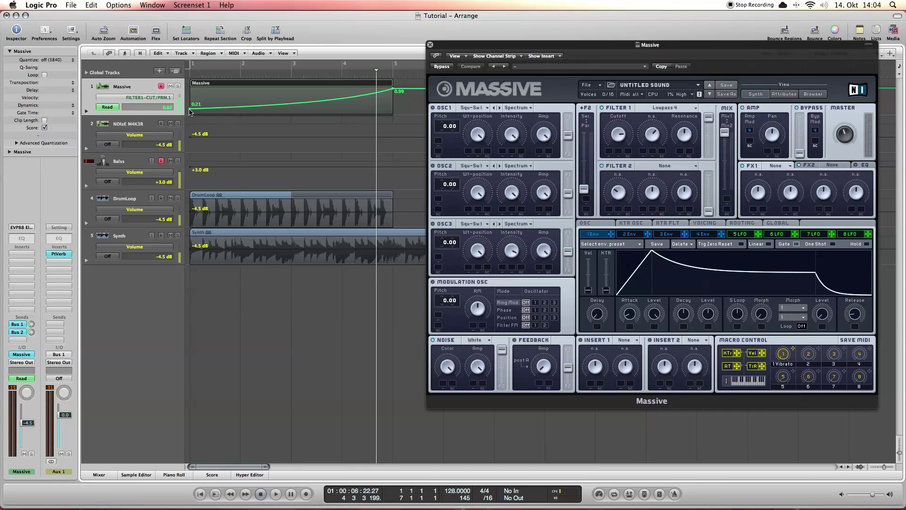
# Reshape the Massive cutoff automation into a downward curve from 0.99 at bar 1 to 0.00 at bar 5
pyautogui.moveTo(190, 111); pyautogui.dragTo(193, 96)
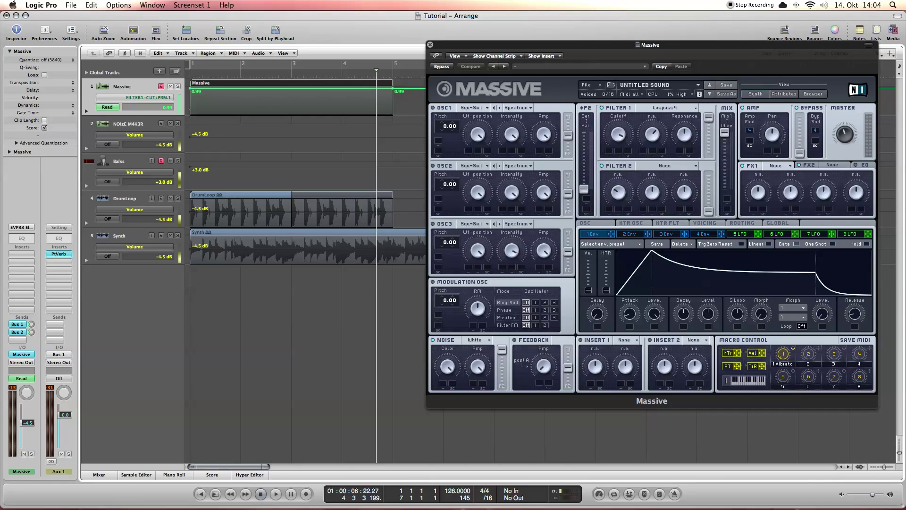
pyautogui.click(192, 96)
pyautogui.moveTo(394, 92); pyautogui.dragTo(392, 113)
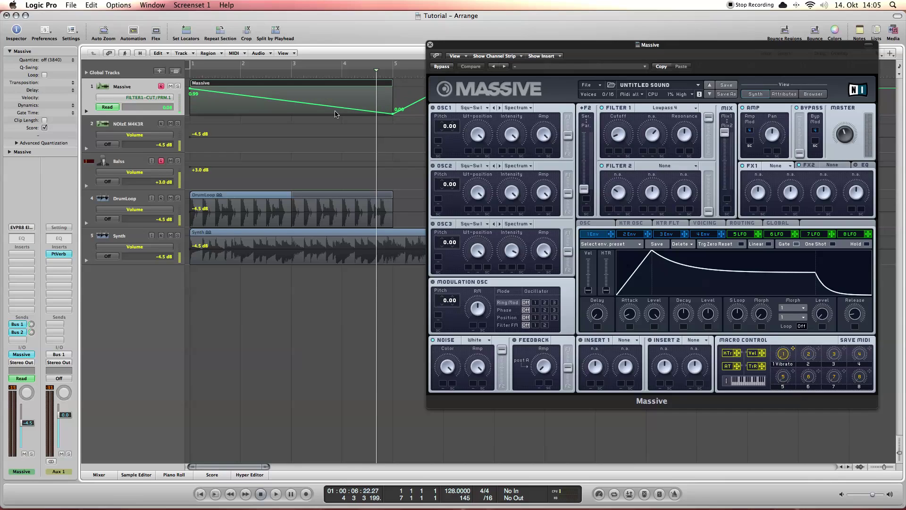
pyautogui.moveTo(320, 111); pyautogui.dragTo(320, 116)
# Play the arrangement from the start to hear the falling filter cutoff sweep
pyautogui.click(184, 75)
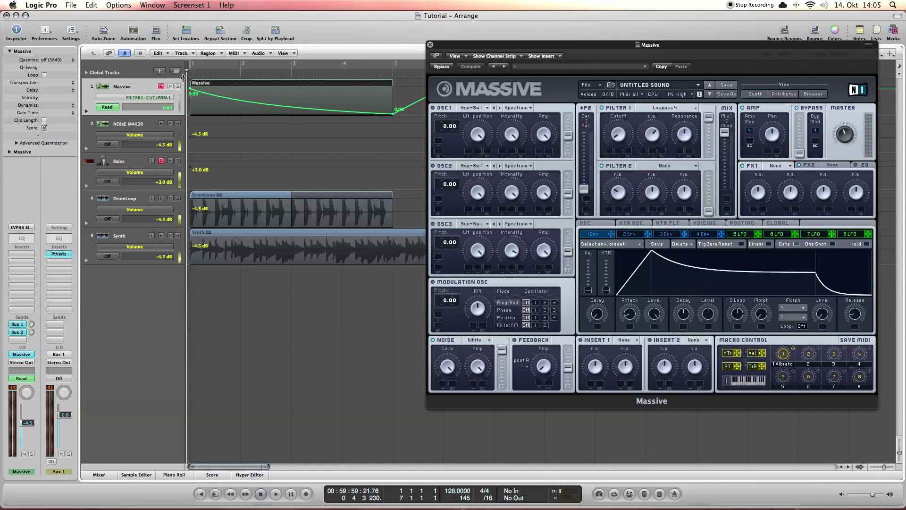
pyautogui.press('space')
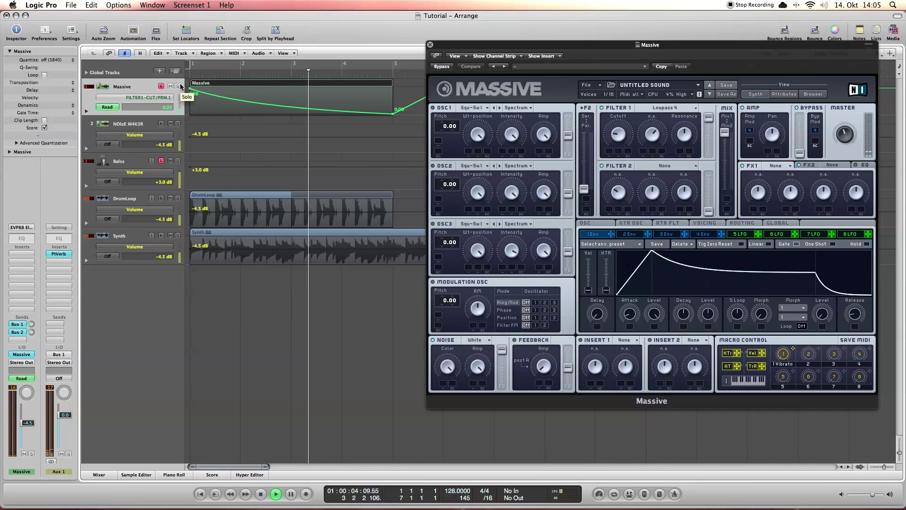
pyautogui.press('space')
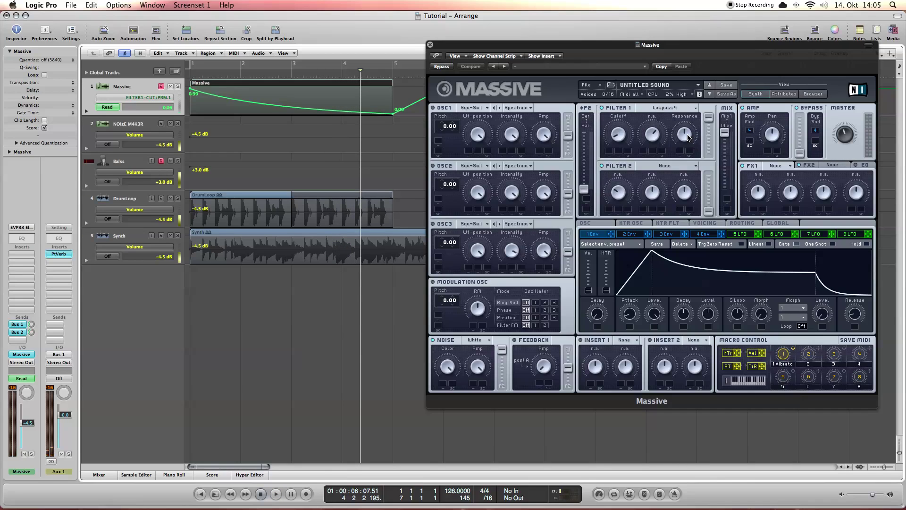
# Increase the Filter 1 resonance in Massive and play the sweep from the start
pyautogui.moveTo(688, 138); pyautogui.dragTo(680, 97)
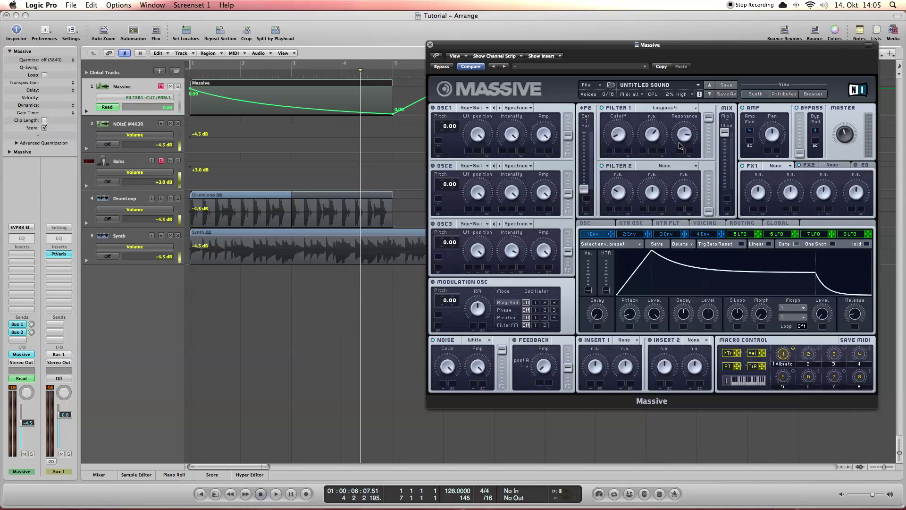
pyautogui.click(188, 75)
pyautogui.press('space')
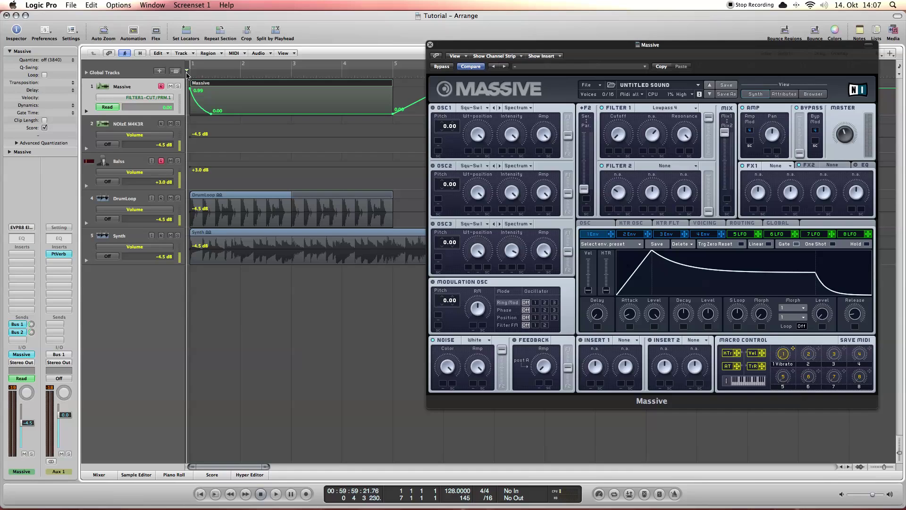
# Play the shortened cutoff sweep, return to the start, and raise its first automation point to 1.00
pyautogui.press('space')
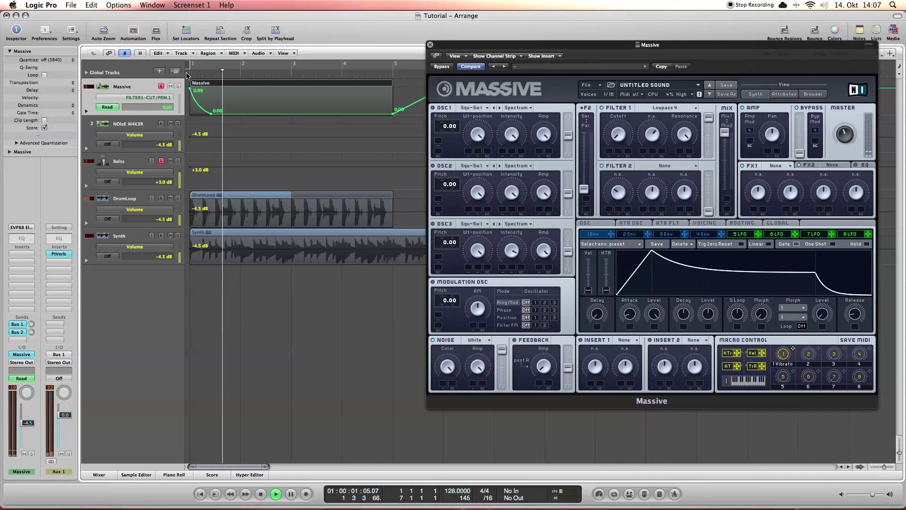
pyautogui.click(187, 75)
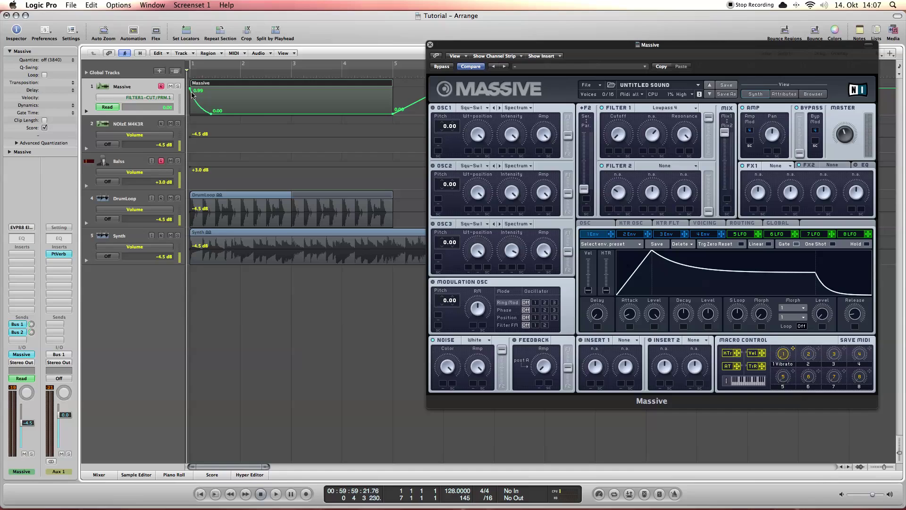
pyautogui.moveTo(191, 90); pyautogui.dragTo(191, 89)
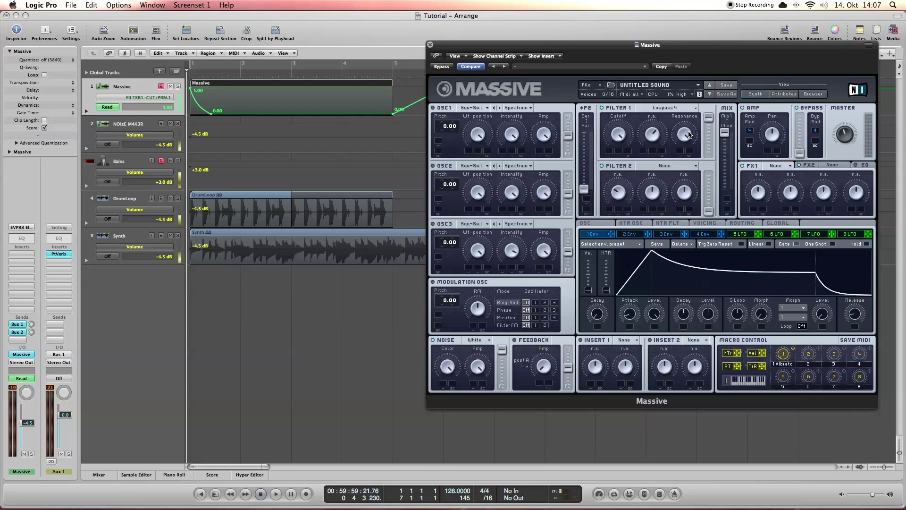
# Inspect the aux channels fed by the Massive track's Bus 2 and Bus 1 sends
pyautogui.click(19, 333)
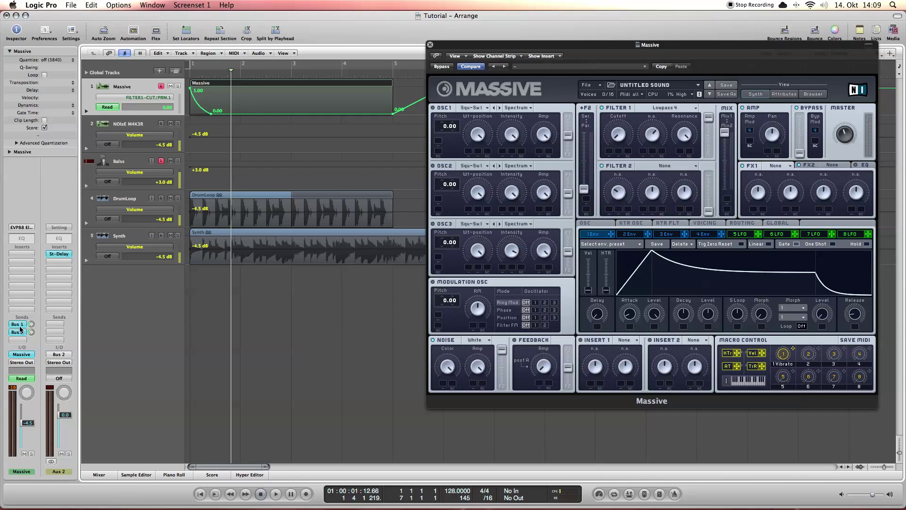
pyautogui.click(19, 325)
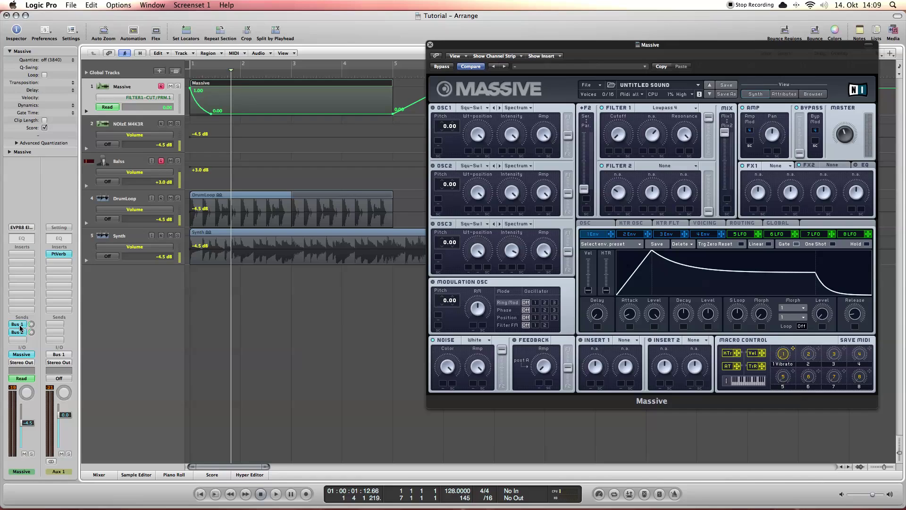